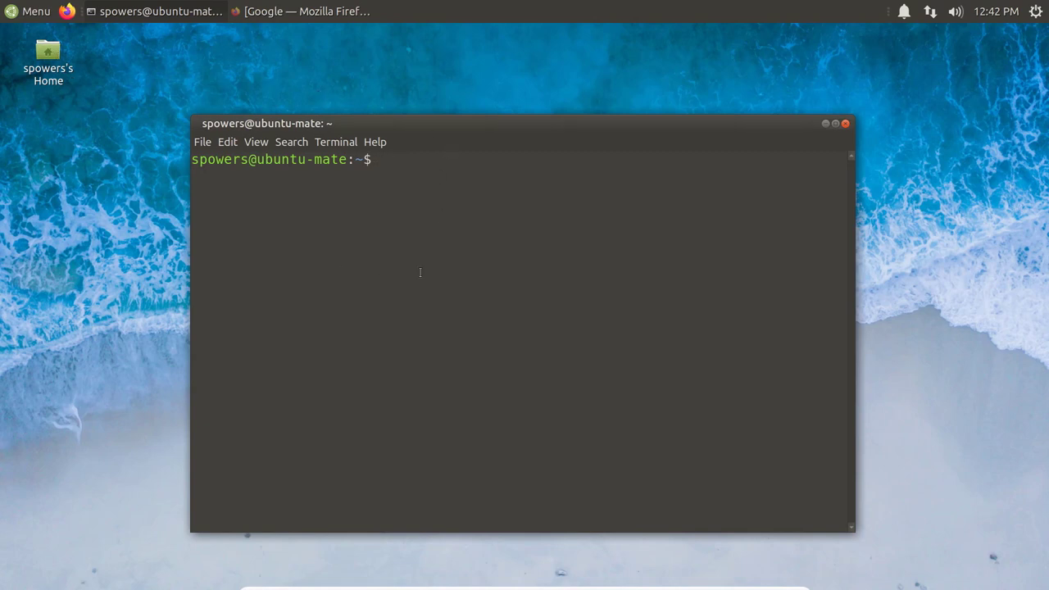
- Open the Home folder from the desktop in Caja and move the window toward the centre
click(45, 53)
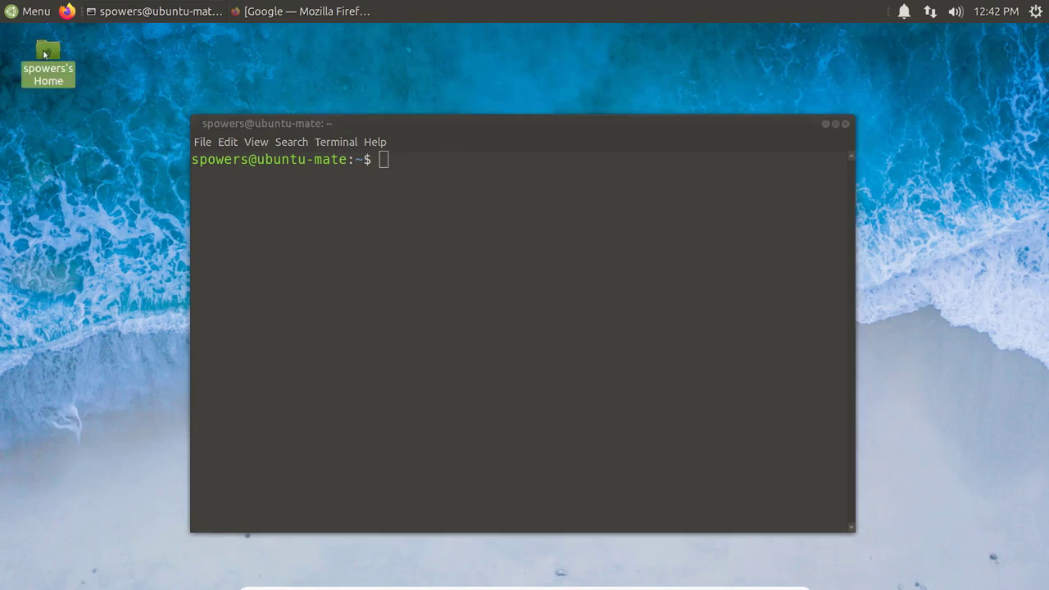
double_click(45, 53)
drag(253, 35, 419, 102)
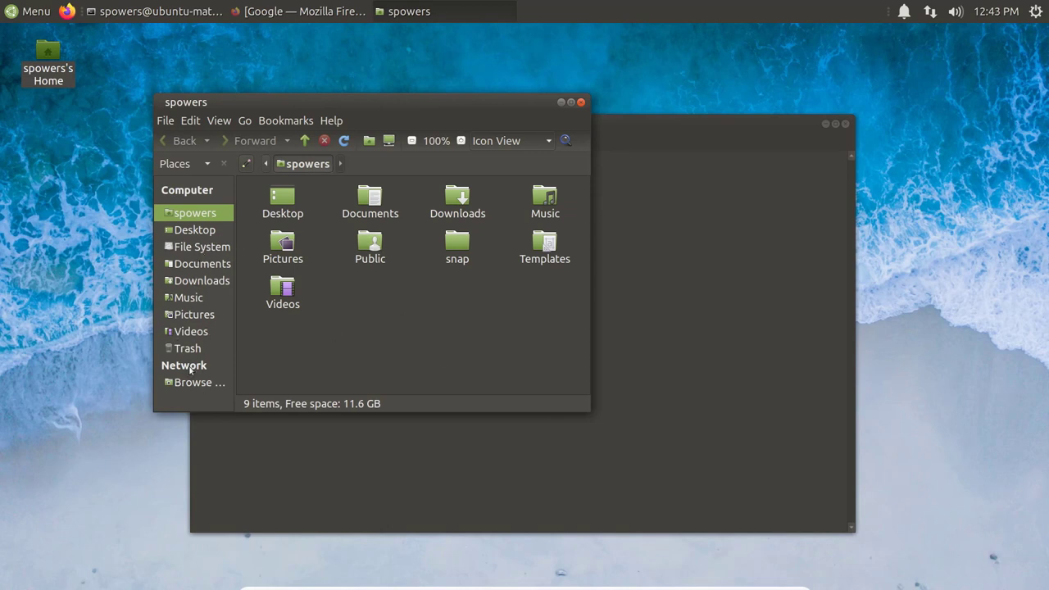
- Browse to the File System root and scroll through bin, boot, etc and home
click(195, 252)
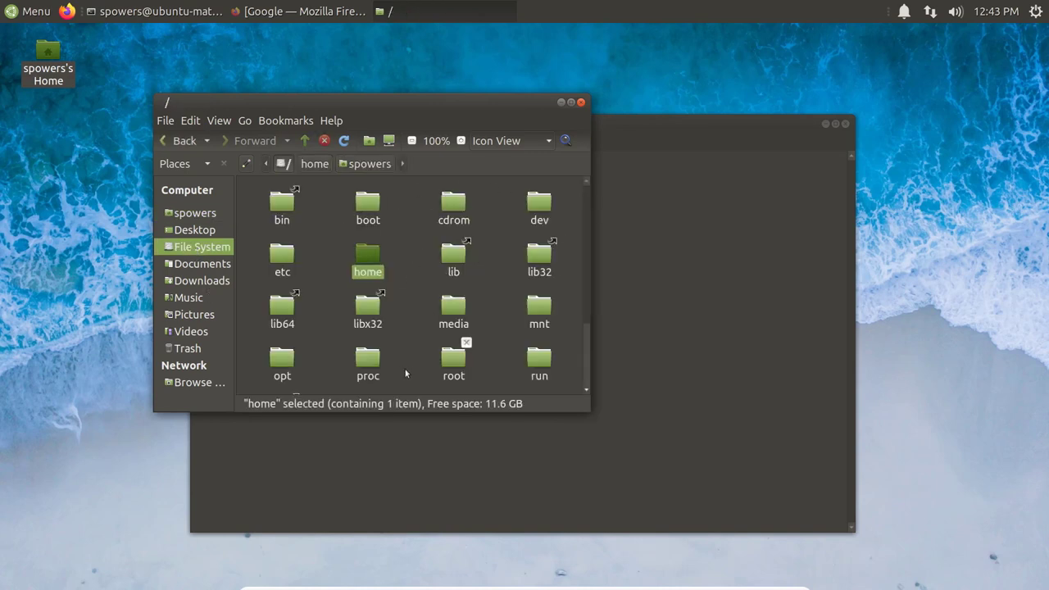
scroll(479, 275, down, 2)
scroll(480, 274, up, 2)
scroll(457, 271, down, 2)
scroll(475, 278, up, 2)
scroll(485, 312, down, 2)
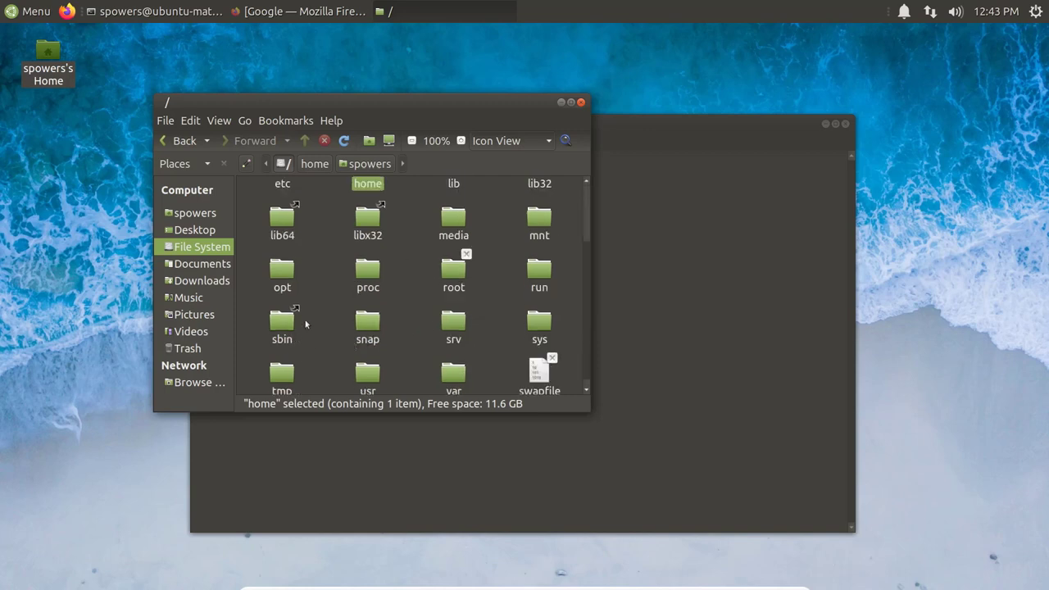
scroll(404, 318, up, 2)
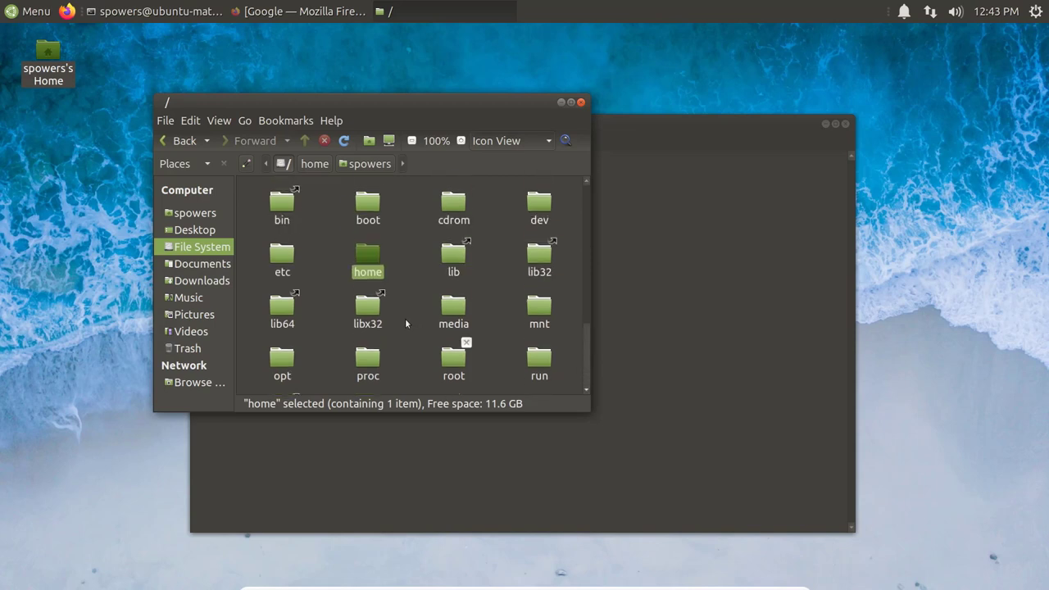
- Open the etc folder, return to the root, then open the home folder
double_click(283, 256)
click(184, 143)
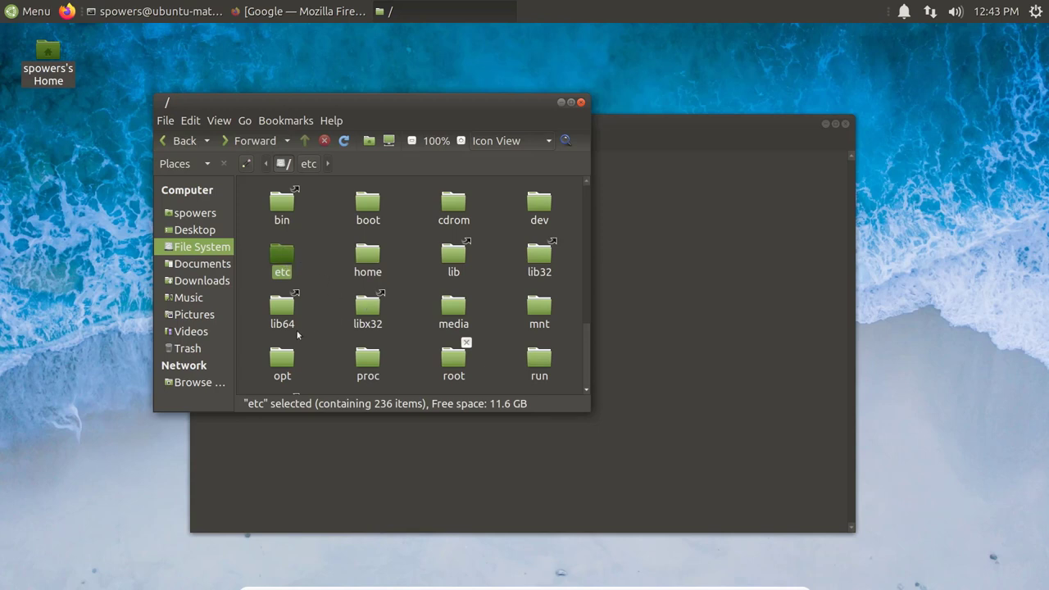
double_click(360, 259)
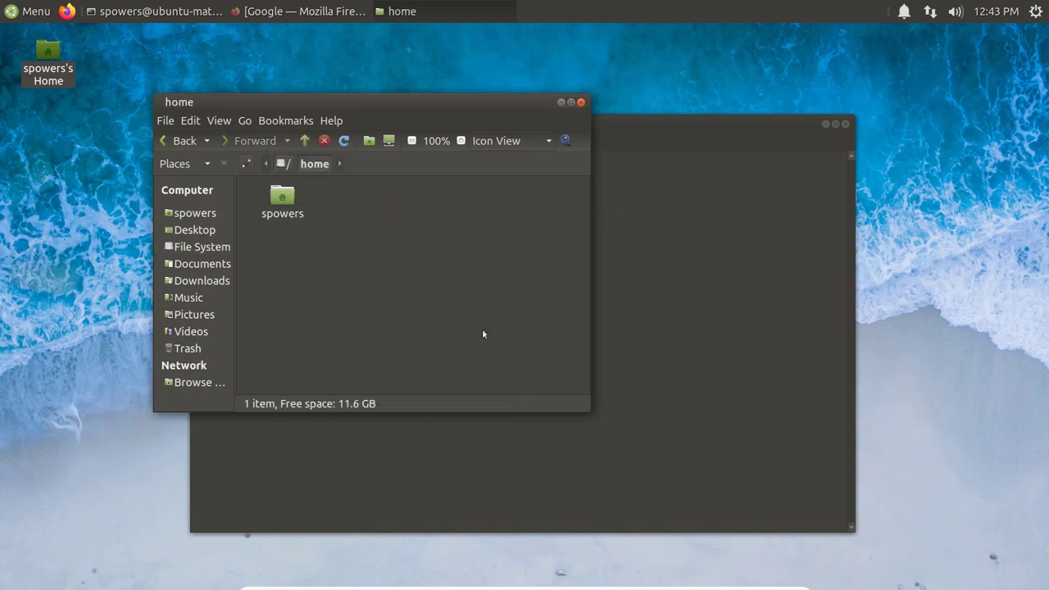
- Go into spowers > Desktop and create a new untitled folder there
double_click(287, 199)
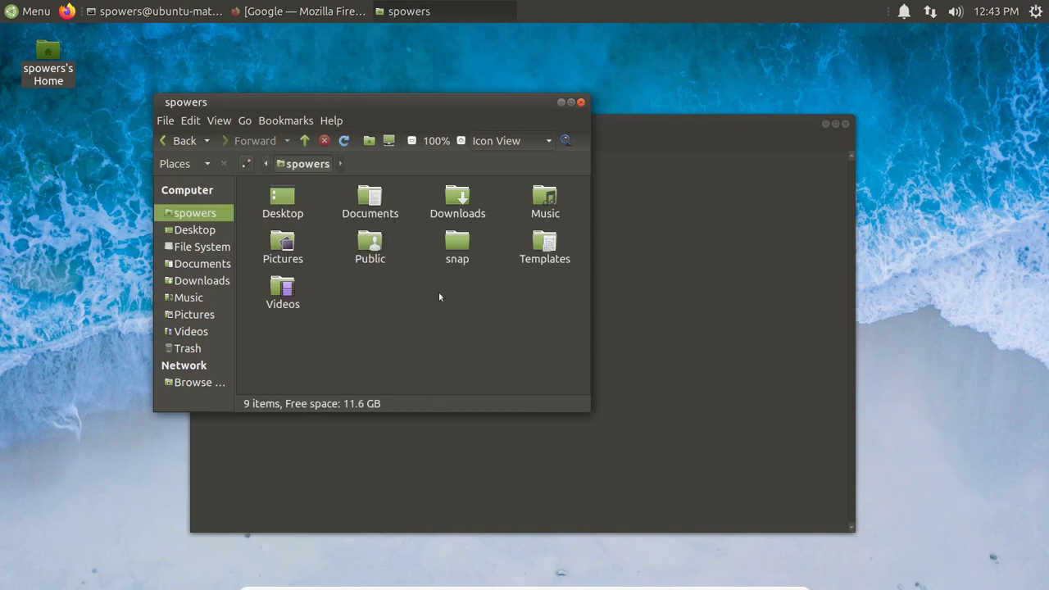
double_click(284, 202)
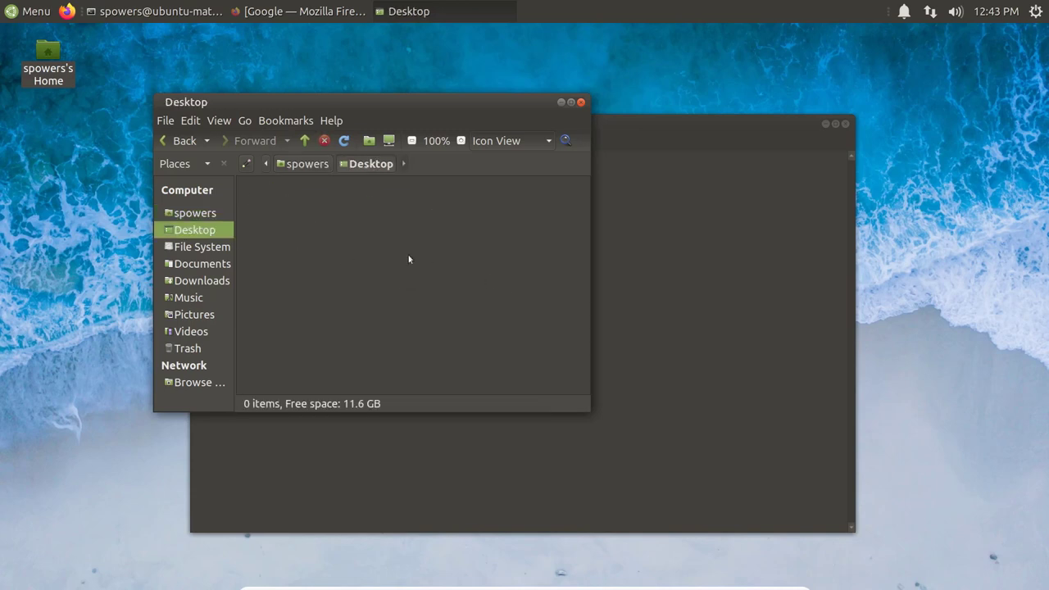
right_click(364, 252)
click(365, 250)
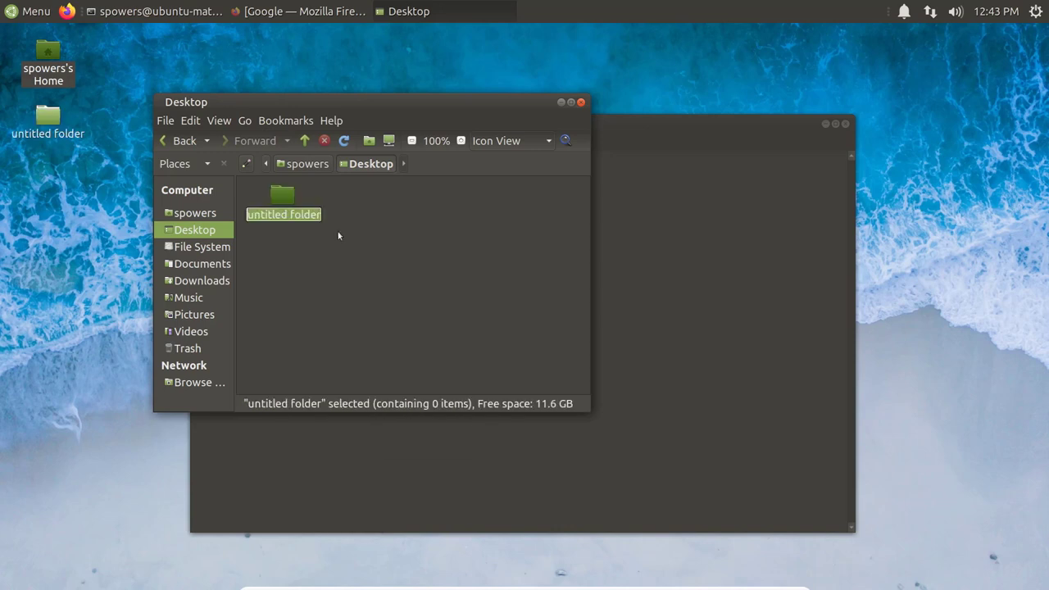
- Move the untitled folder to the Trash so the Desktop folder is empty
click(48, 119)
right_click(47, 118)
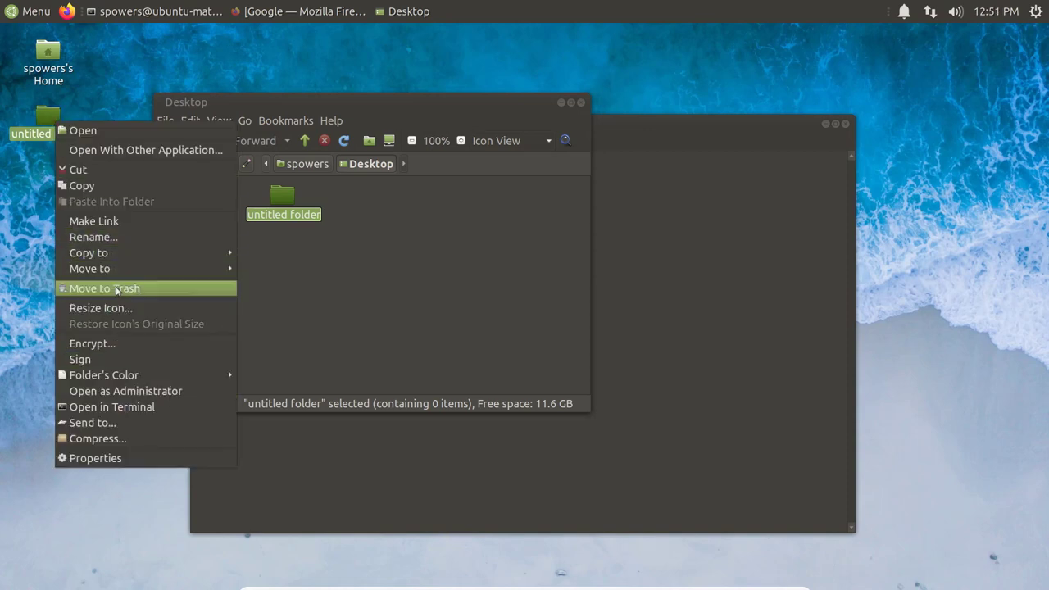
click(116, 287)
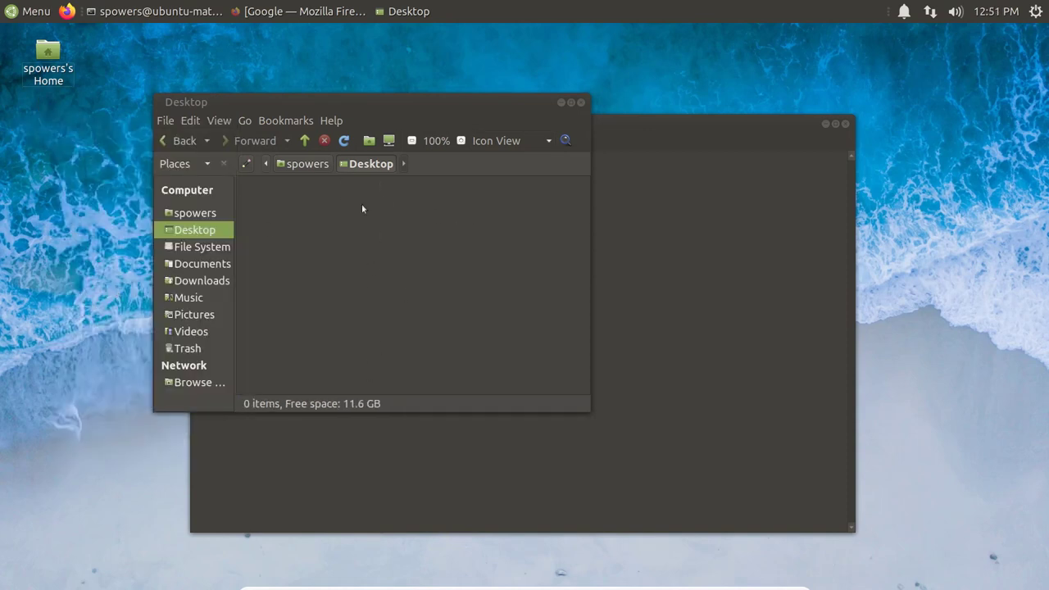
drag(357, 106, 301, 109)
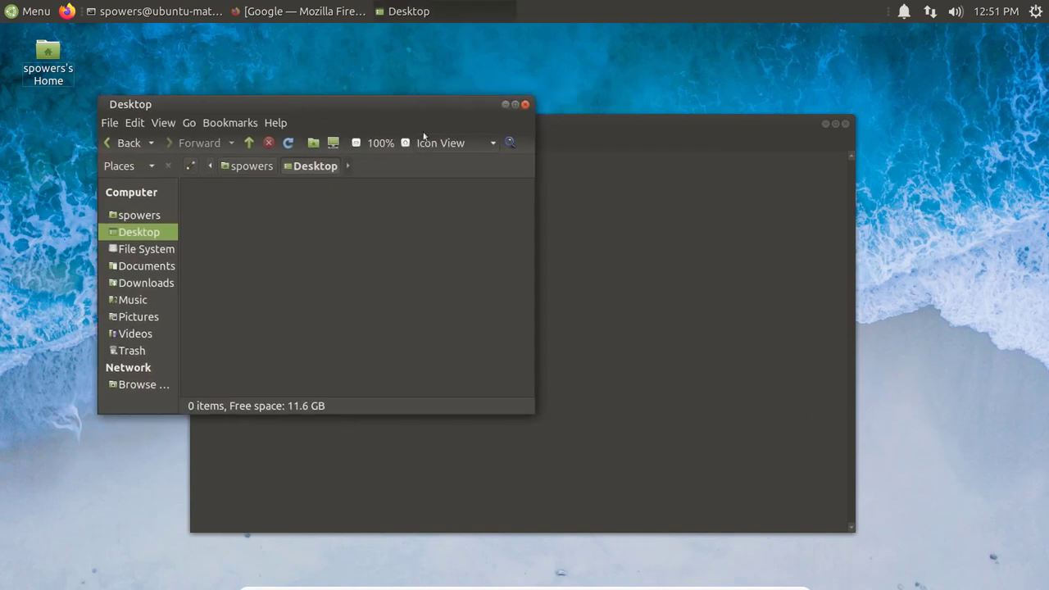
click(674, 120)
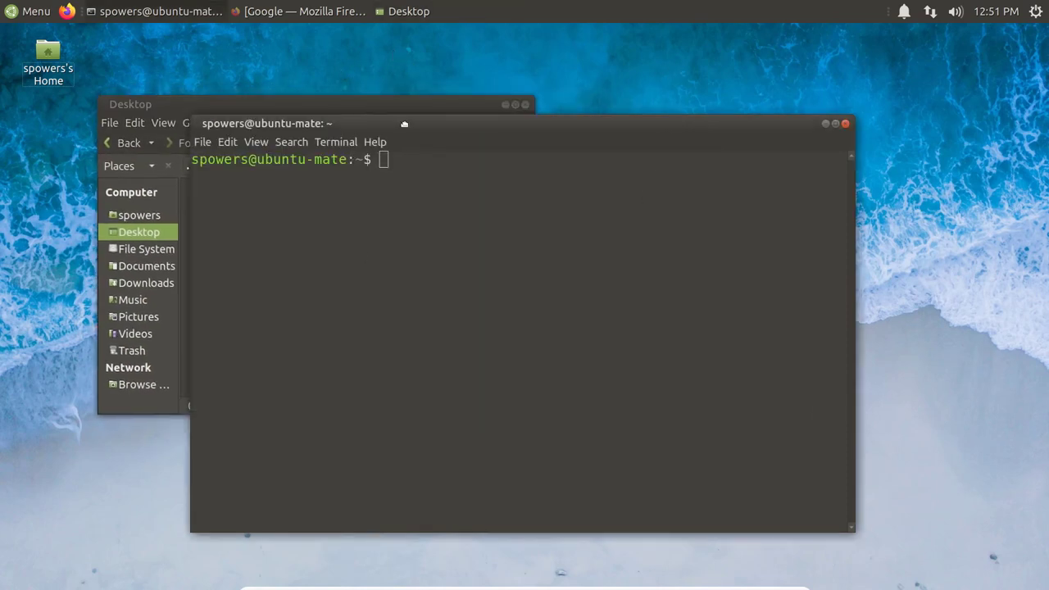
- Run ls to list Desktop, Documents, Downloads, Music, Pictures, Public, snap, Templates and Videos
drag(405, 122, 402, 124)
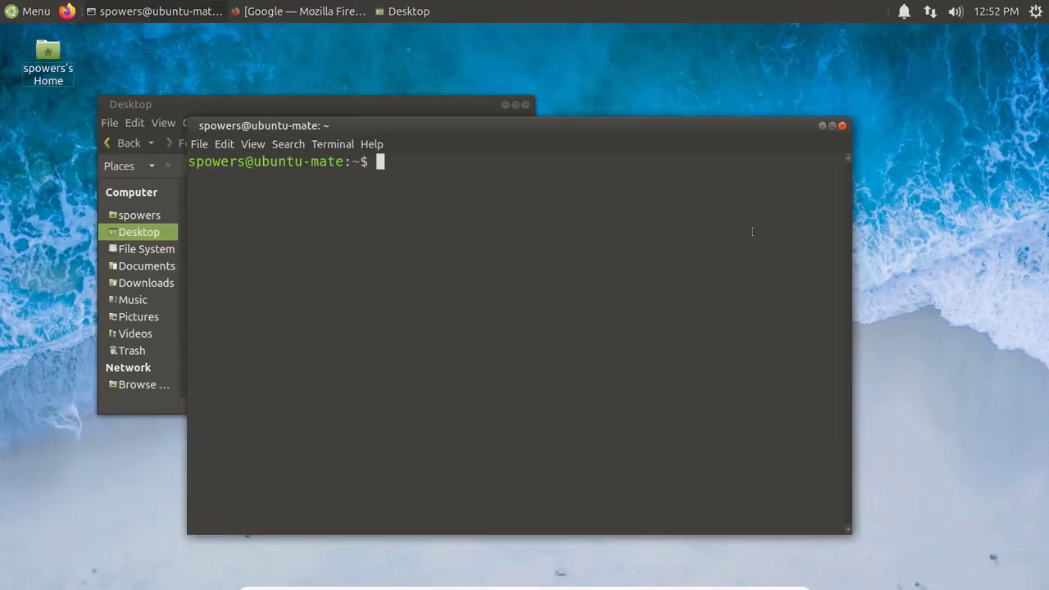
drag(405, 129, 441, 123)
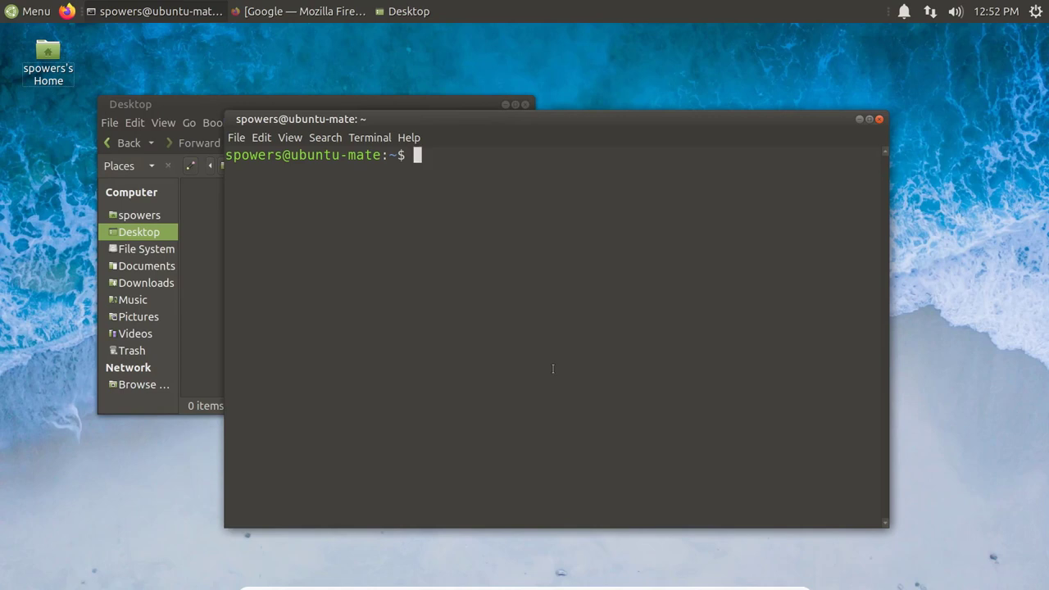
text(ls)
key(Return)
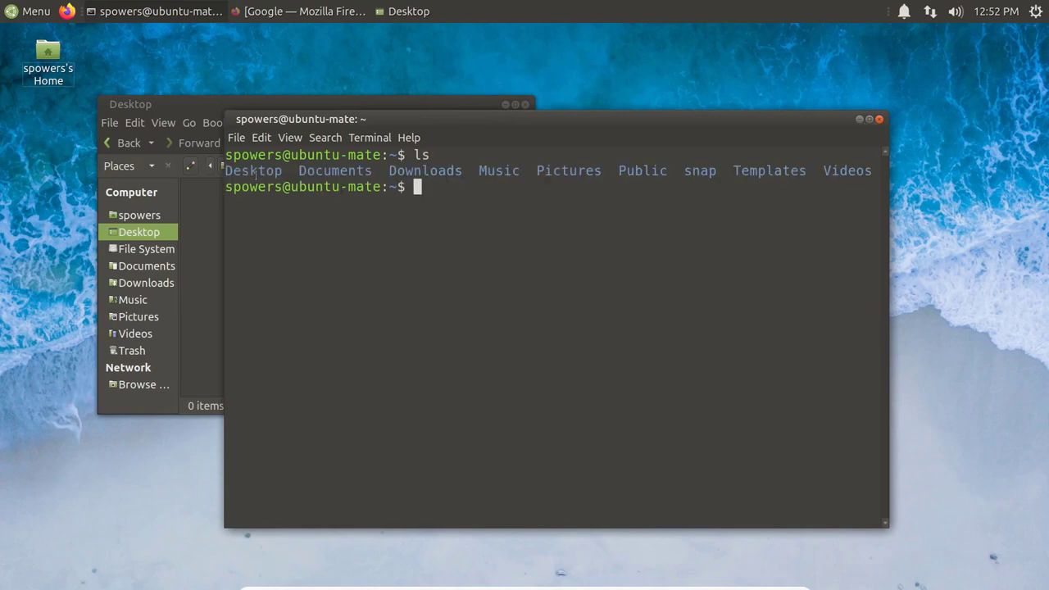
drag(661, 128, 710, 169)
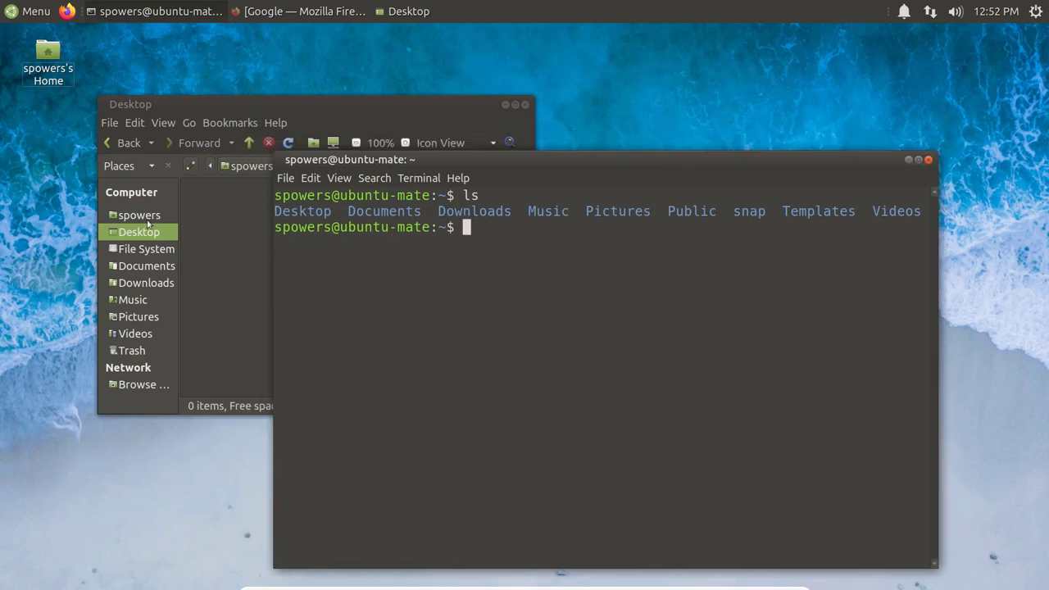
click(151, 217)
click(632, 331)
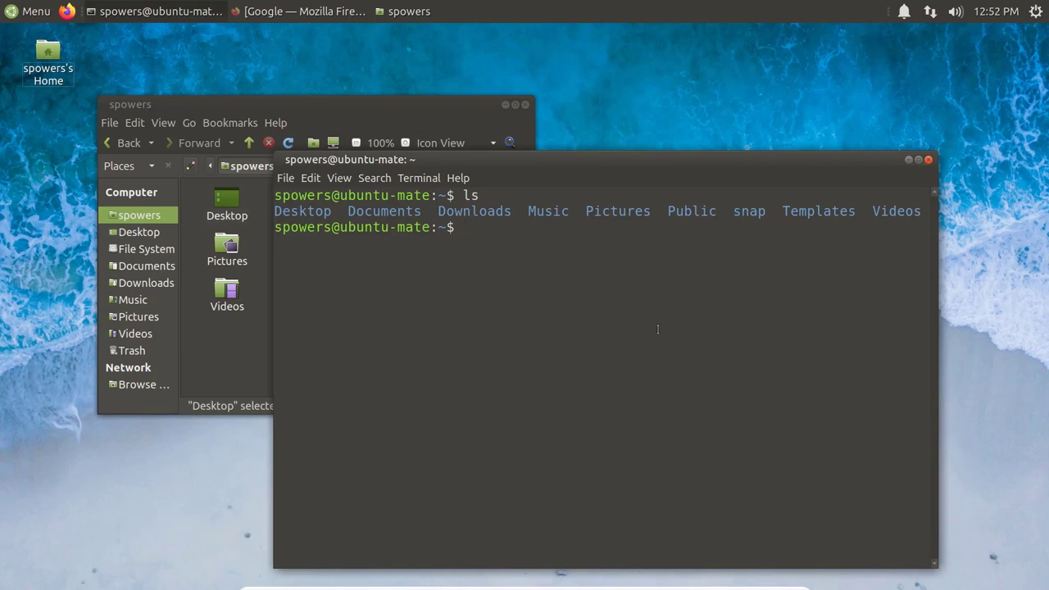
- Open a second terminal window with Ctrl+Alt+T and arrange both windows
key(ctrl+alt+t)
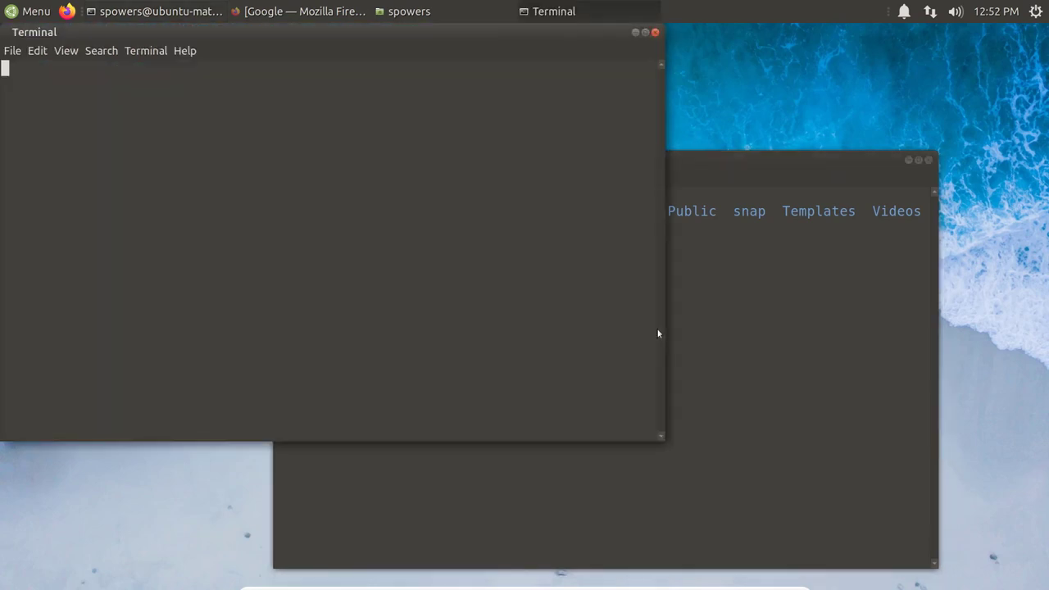
drag(743, 159, 778, 146)
click(246, 31)
drag(246, 31, 278, 52)
- Run ls again in the first terminal and reposition the terminal windows
click(792, 282)
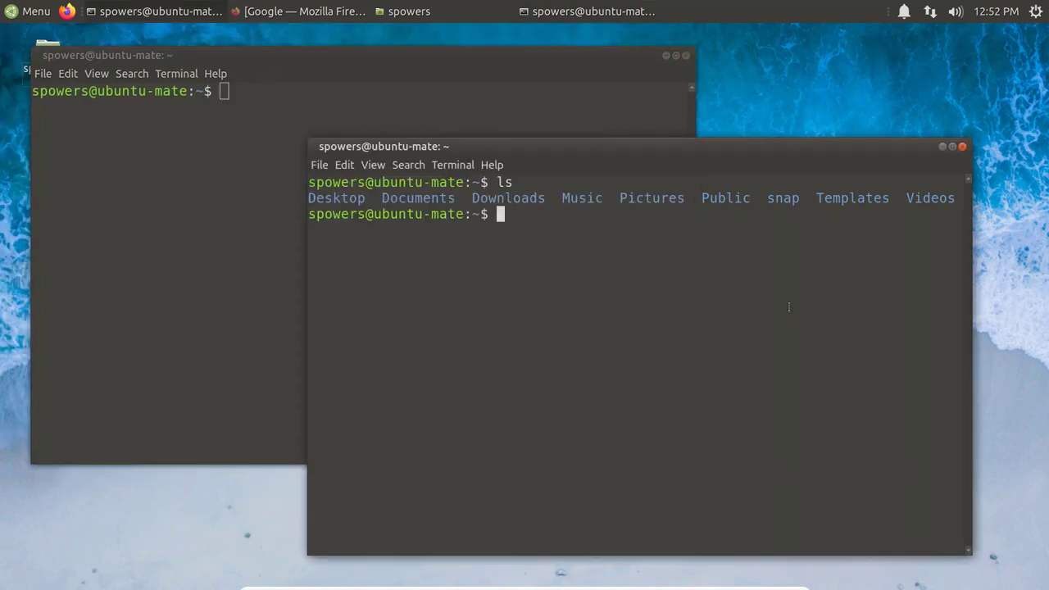
text(ls)
key(Return)
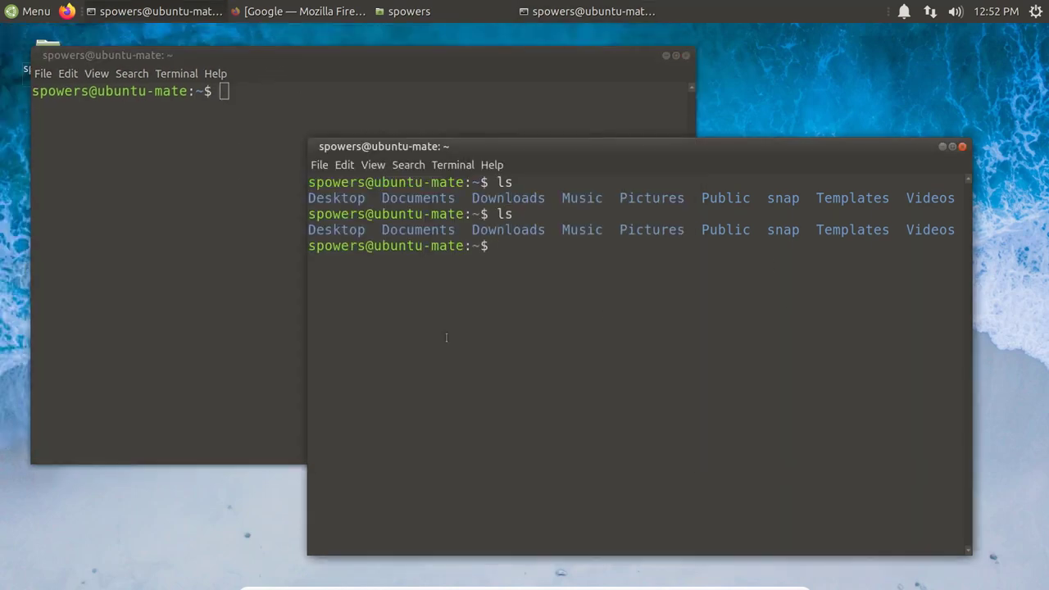
click(137, 308)
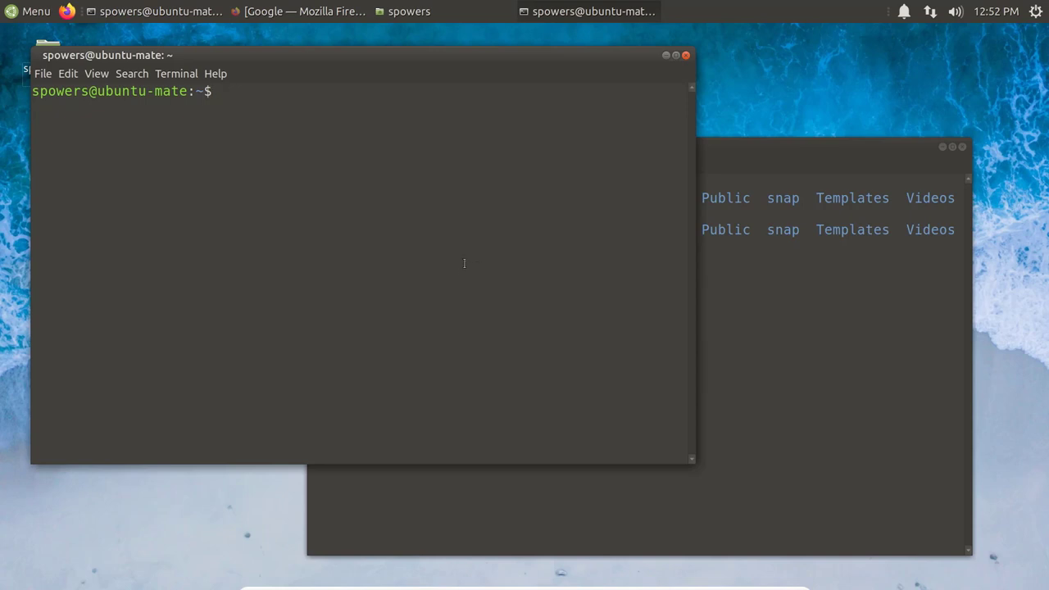
click(828, 344)
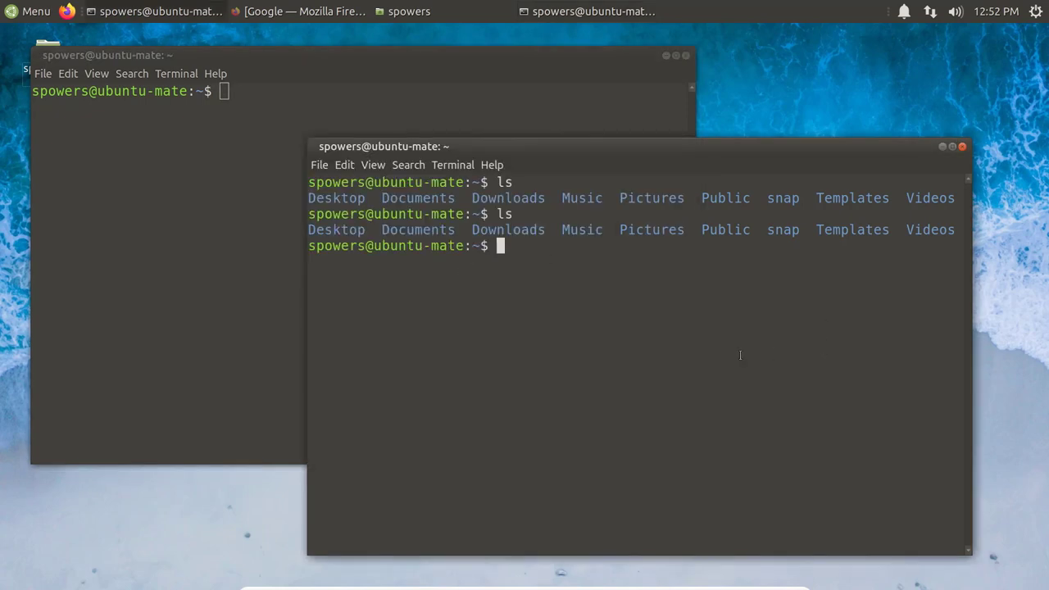
drag(661, 148, 640, 136)
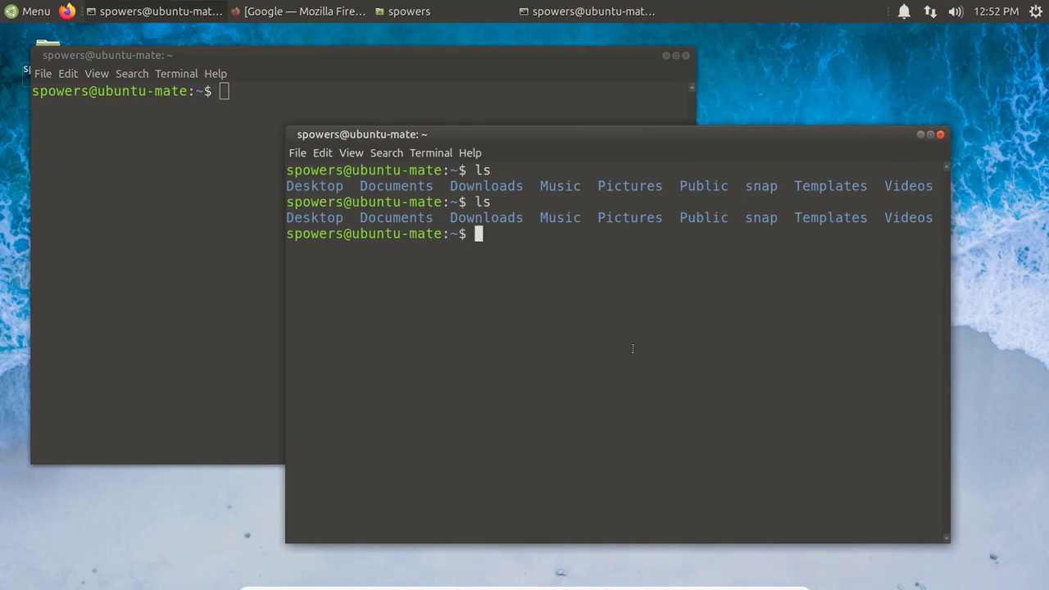
drag(591, 135, 592, 141)
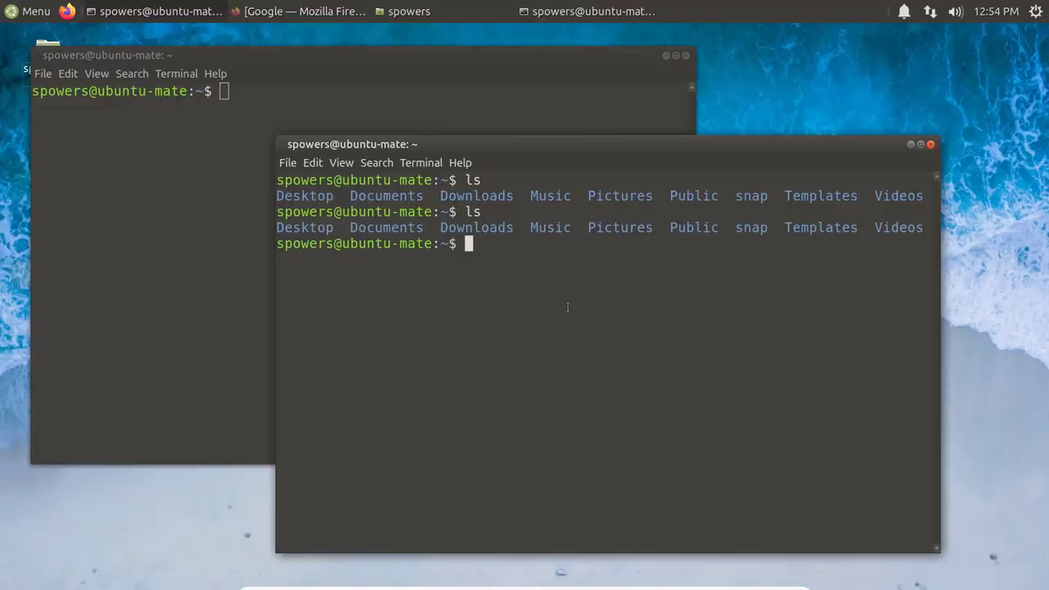
drag(643, 144, 636, 136)
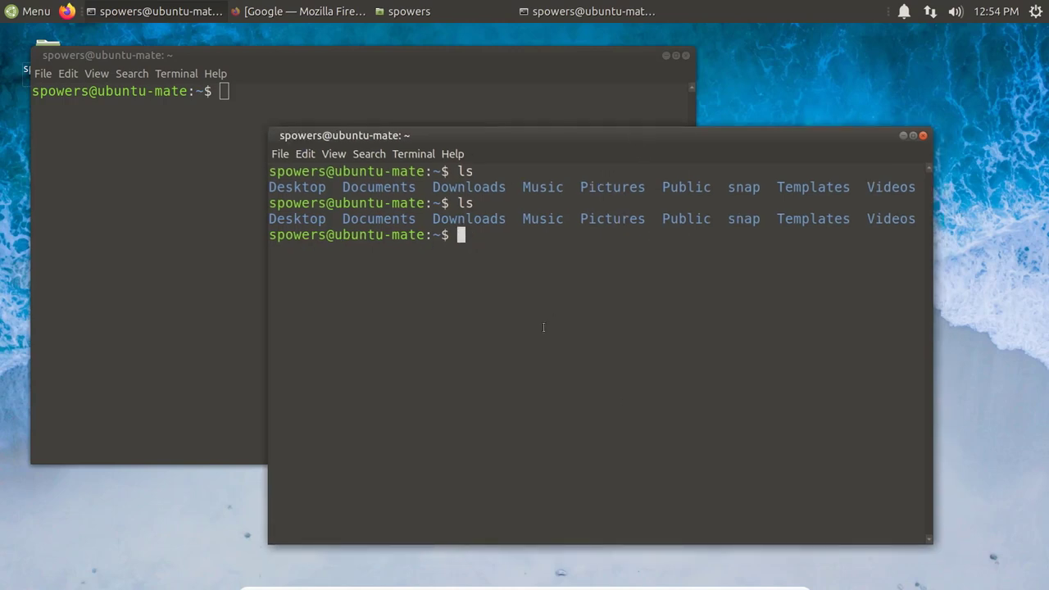
- Run passwd with the current password; it fails with an authentication token manipulation error
text(passwd)
key(Return)
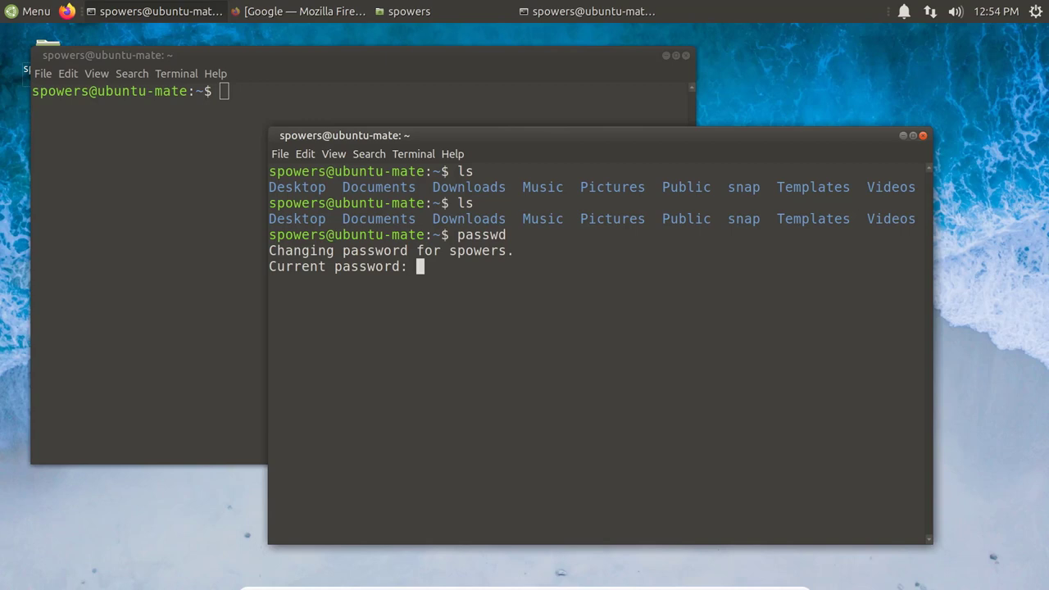
key(Return)
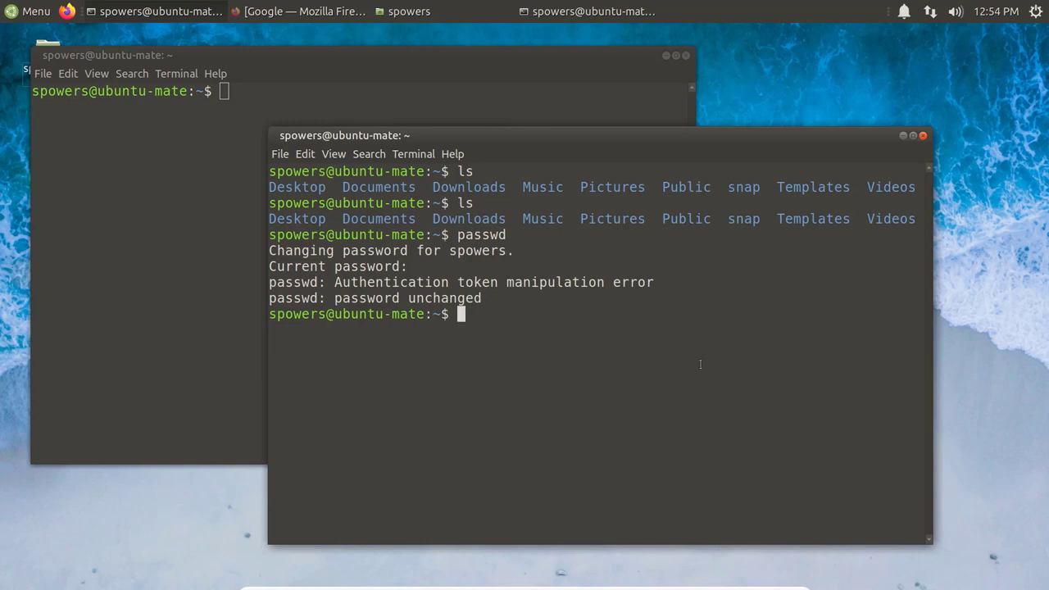
click(27, 9)
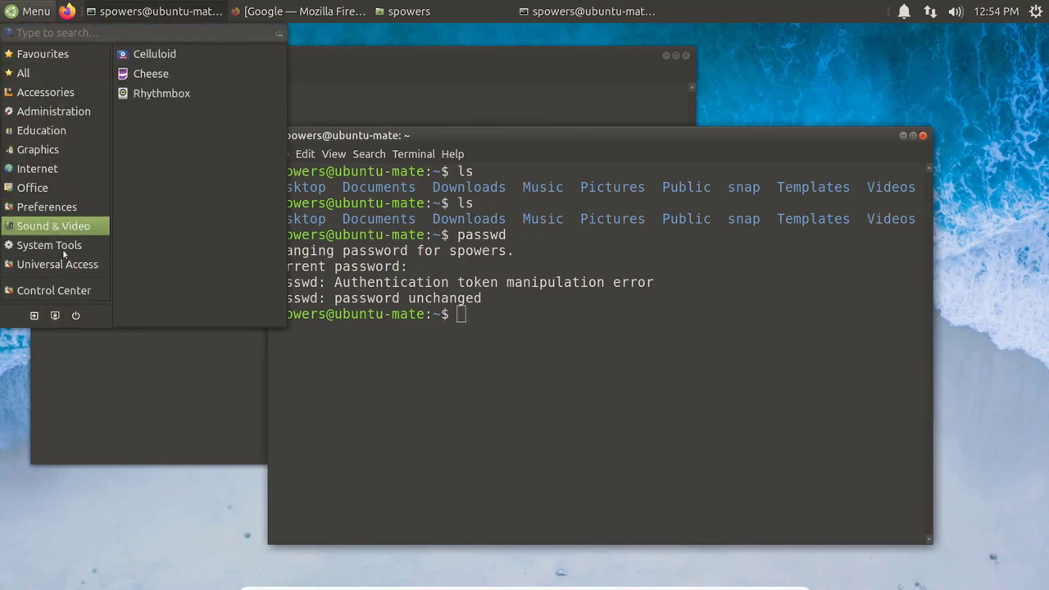
- Open About Me from Preferences and authenticate Change Password with the current password
mouse_move(64, 254)
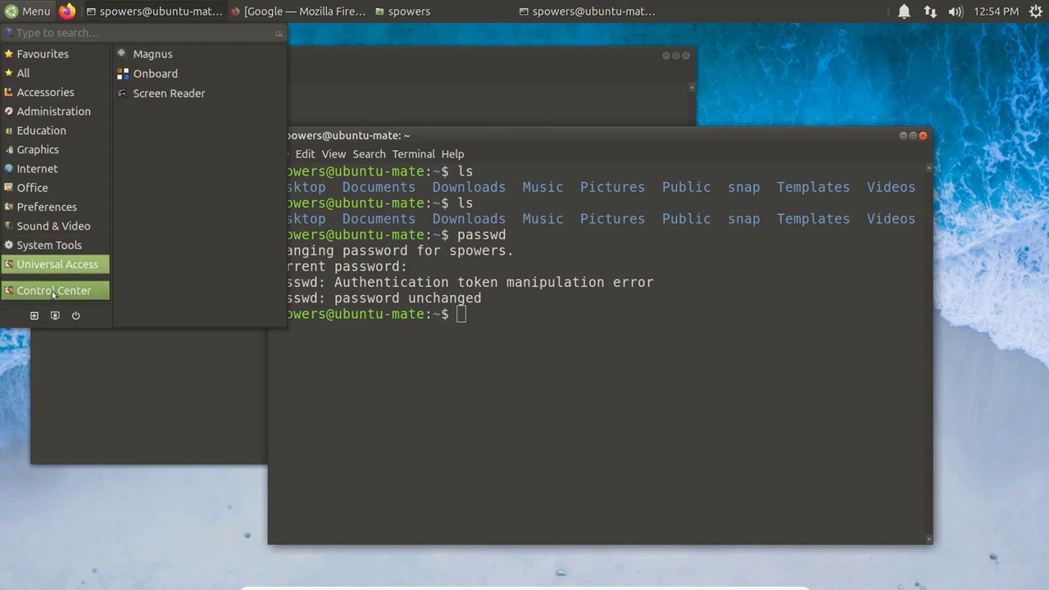
mouse_move(41, 209)
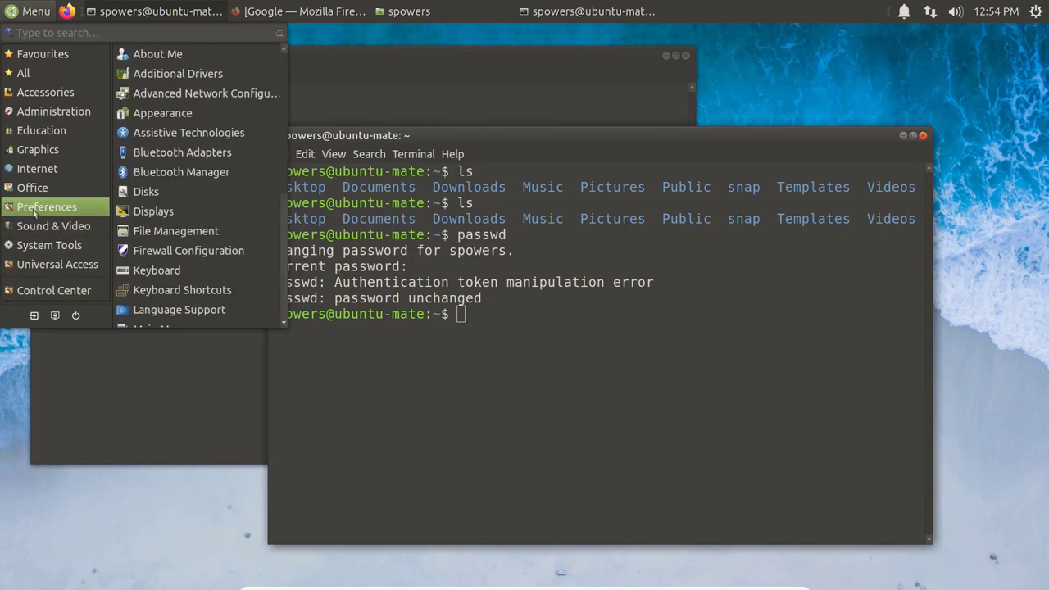
click(166, 54)
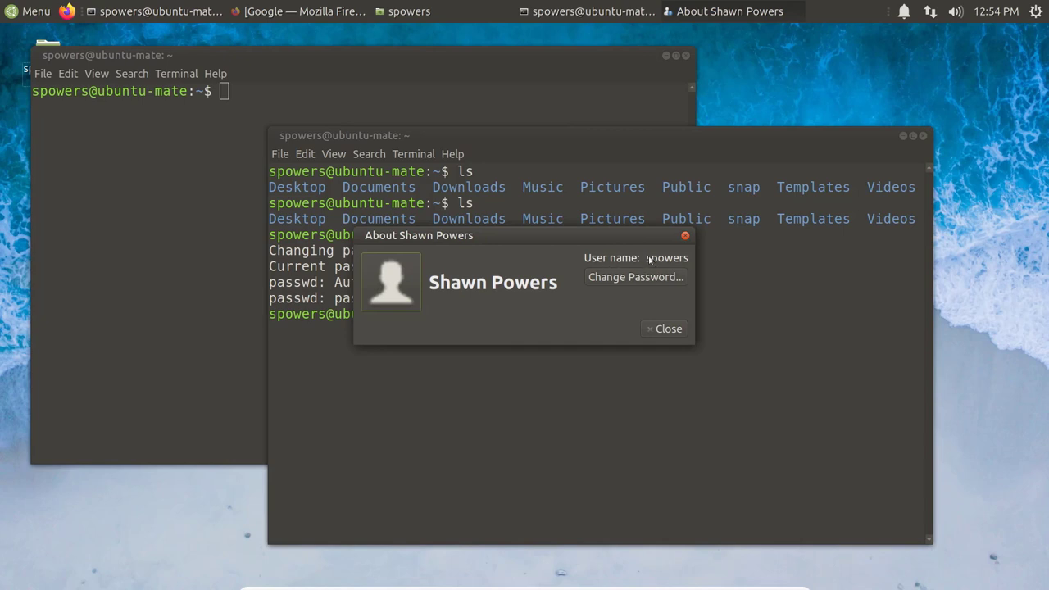
click(642, 280)
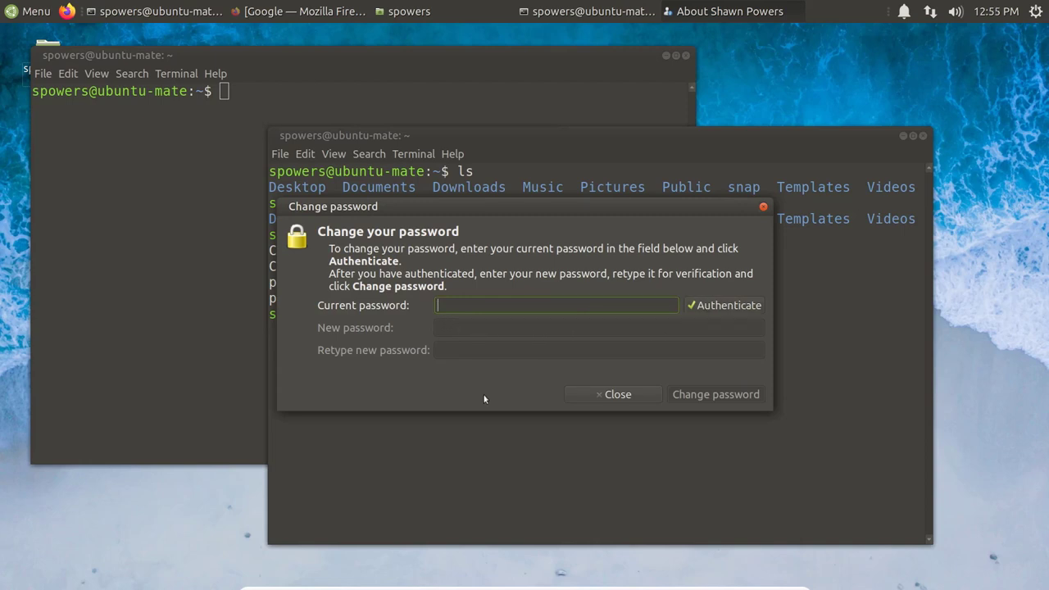
text(********)
click(732, 308)
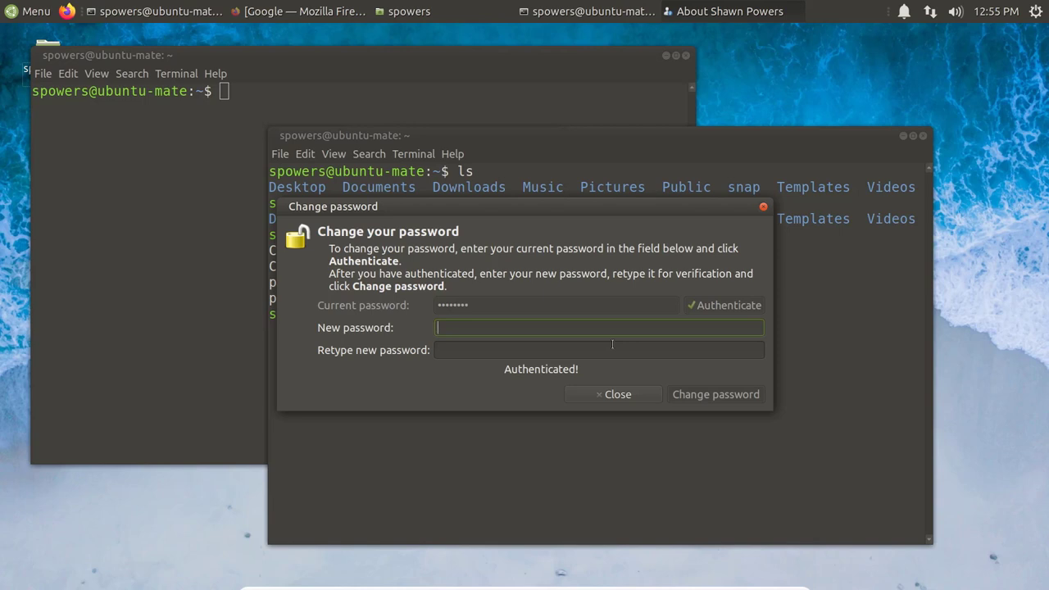
- Enter a new password, retype a non-matching one, and close without changing it
text(********)
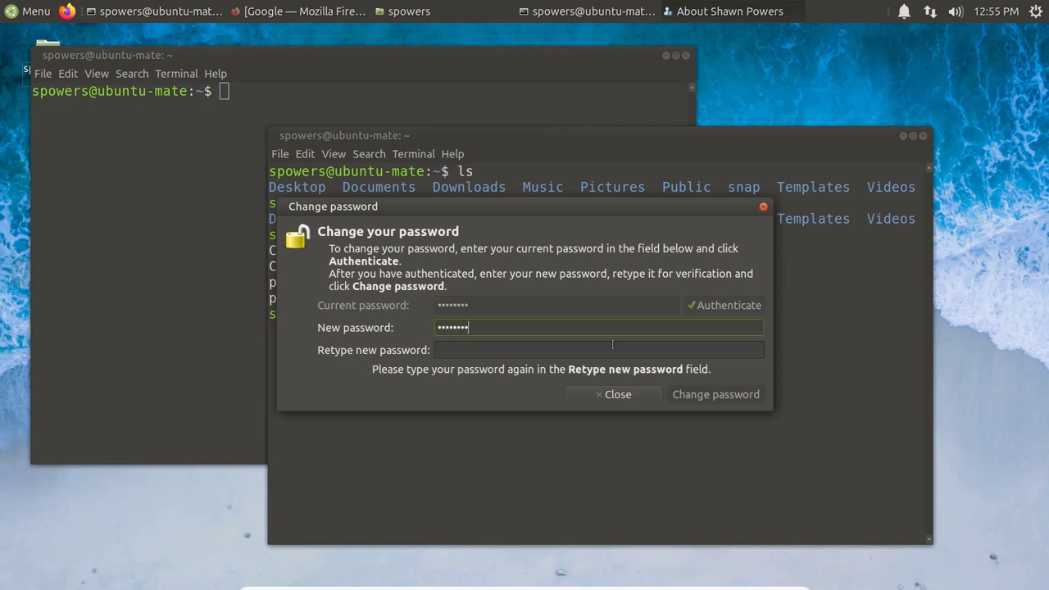
click(612, 345)
text(***********)
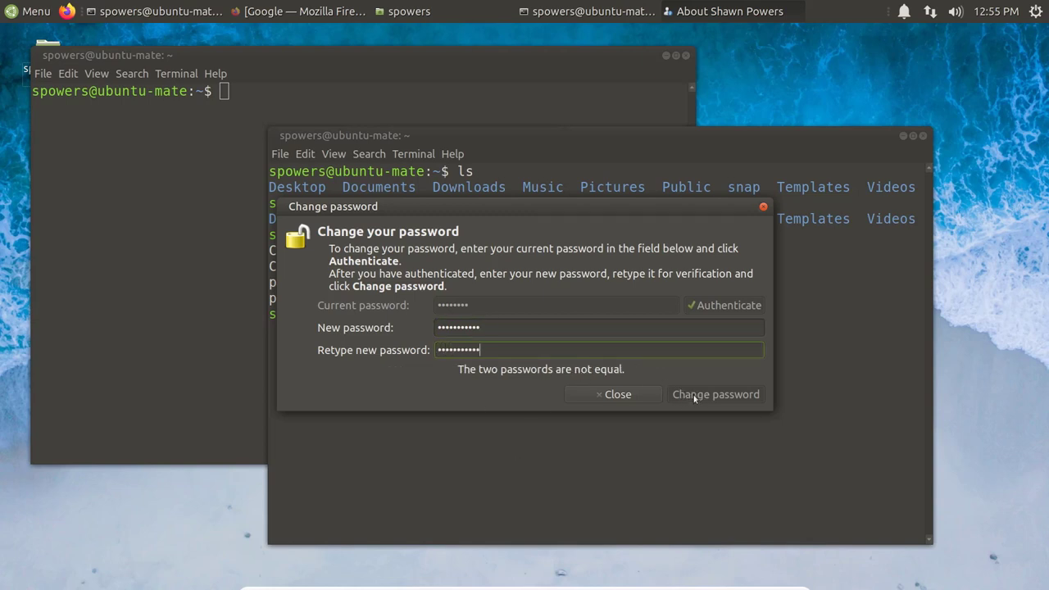
click(645, 397)
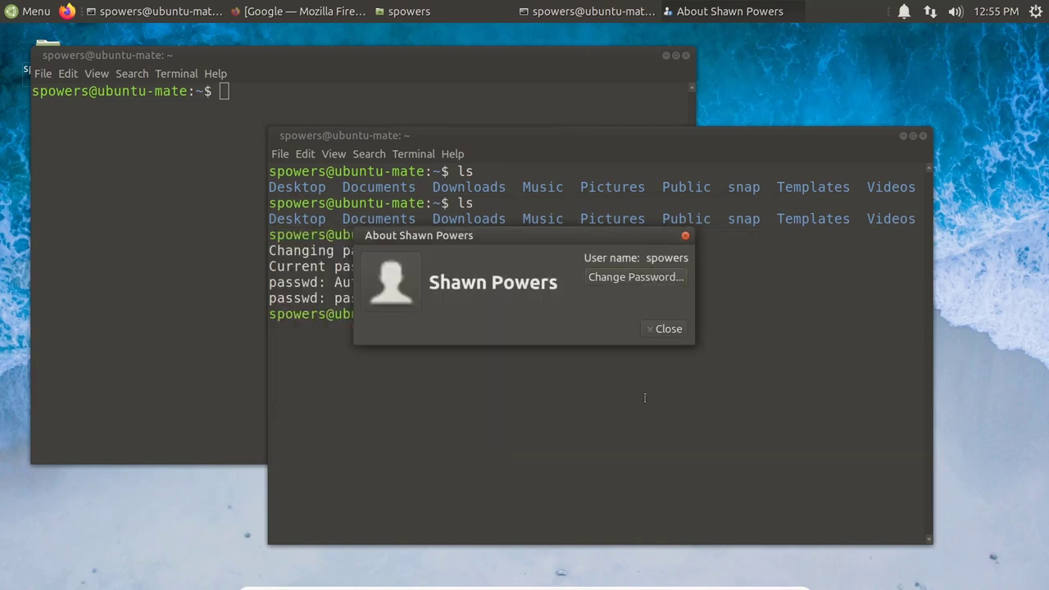
click(668, 329)
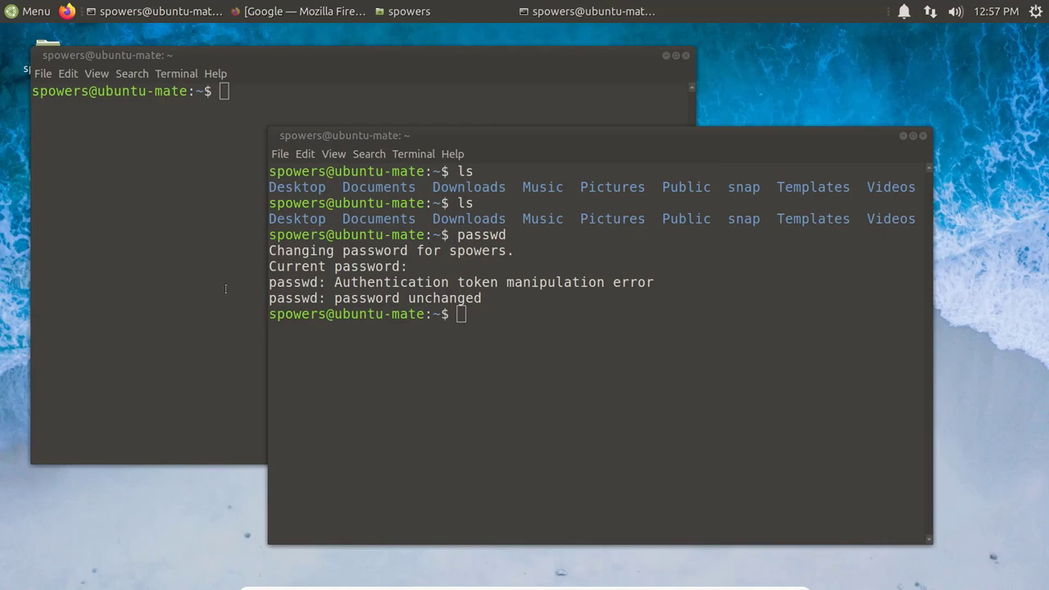
- Launch LibreOffice Impress and create a presentation from the Blueprint Plans template
click(38, 15)
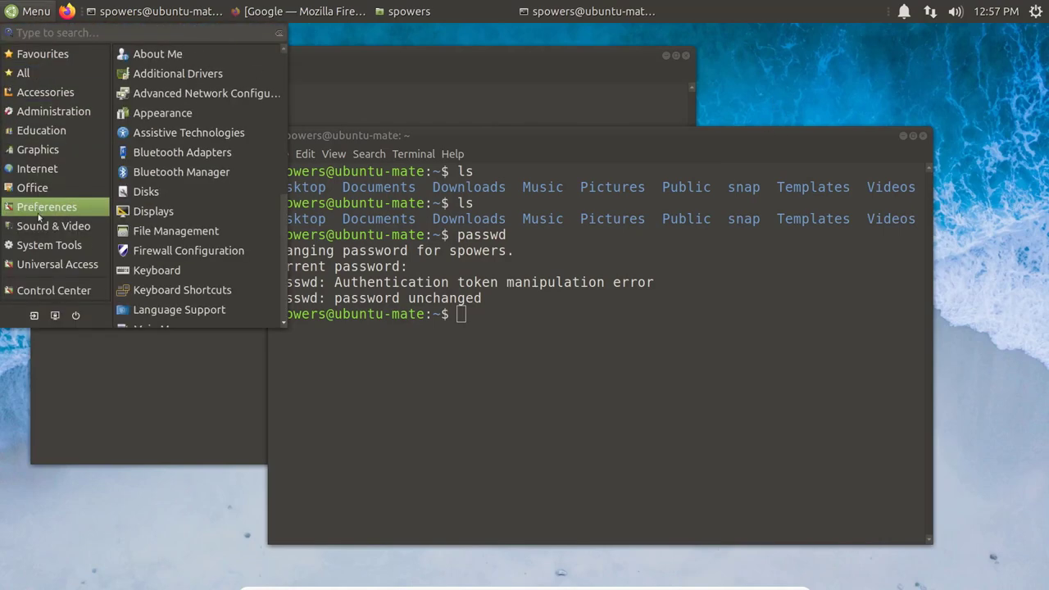
mouse_move(57, 190)
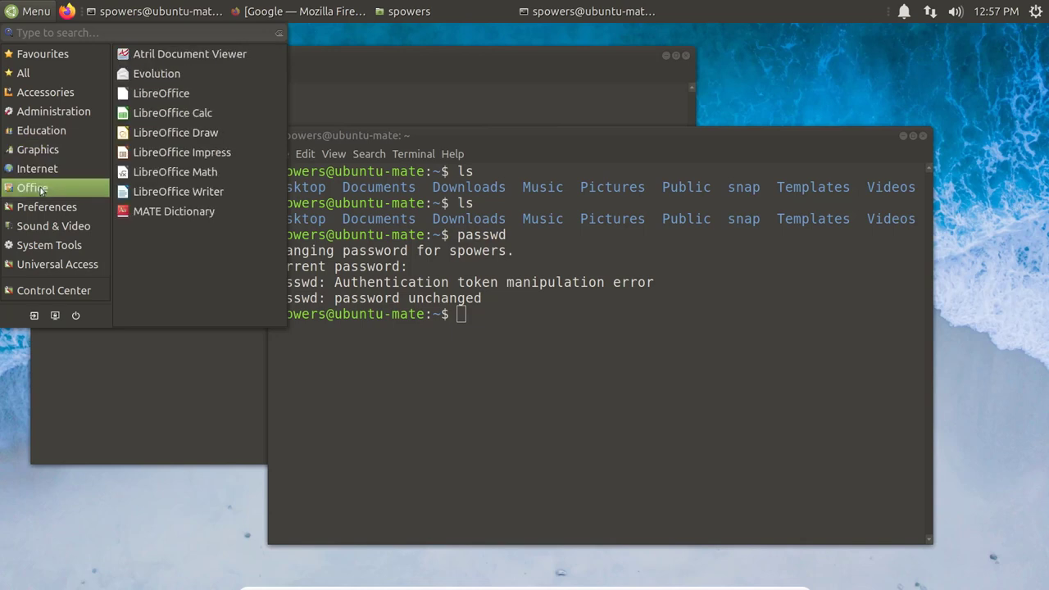
click(180, 158)
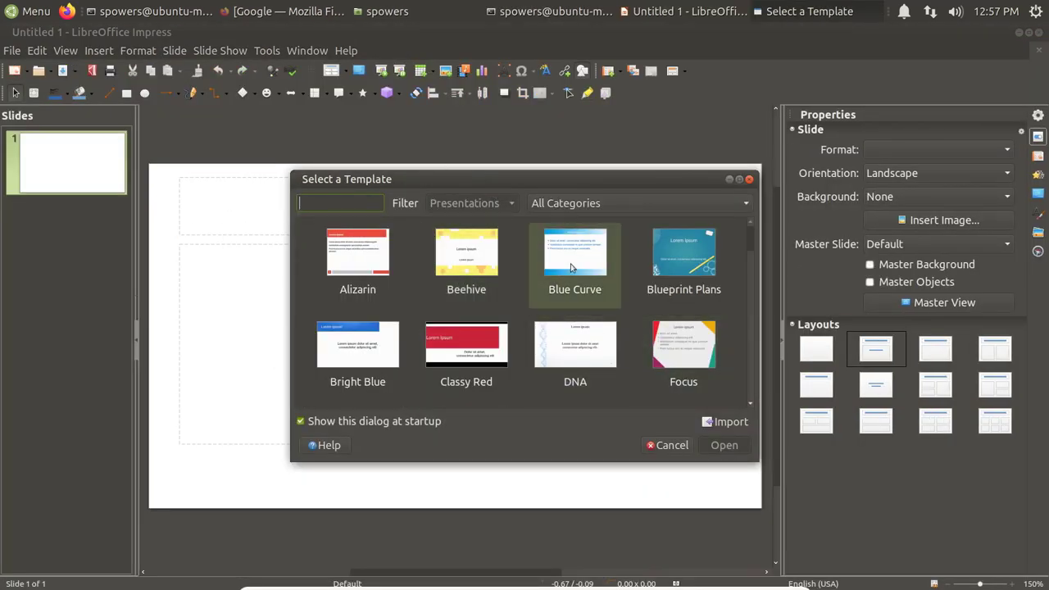
click(675, 268)
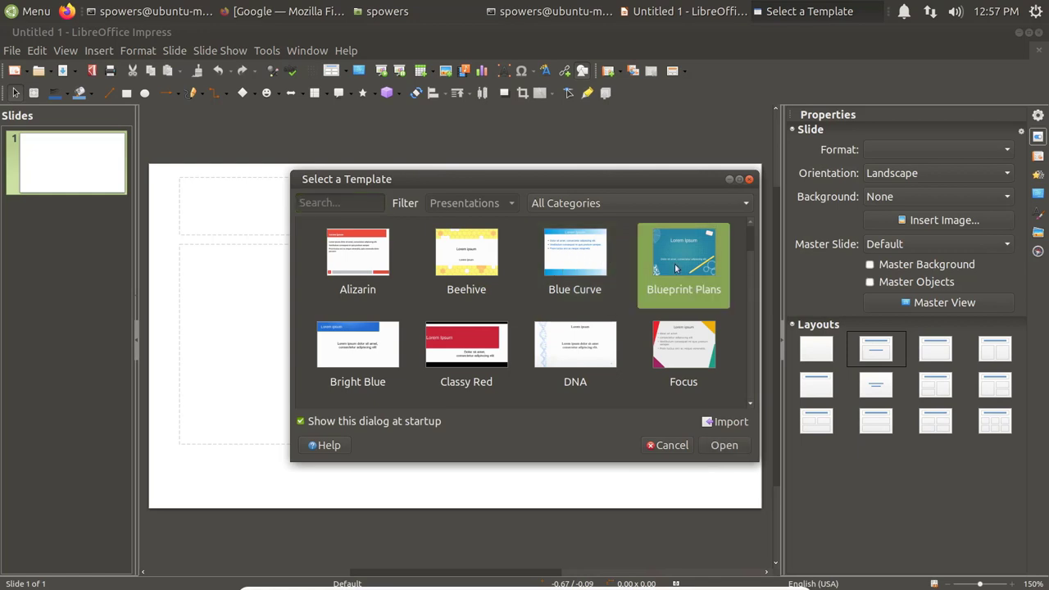
click(724, 446)
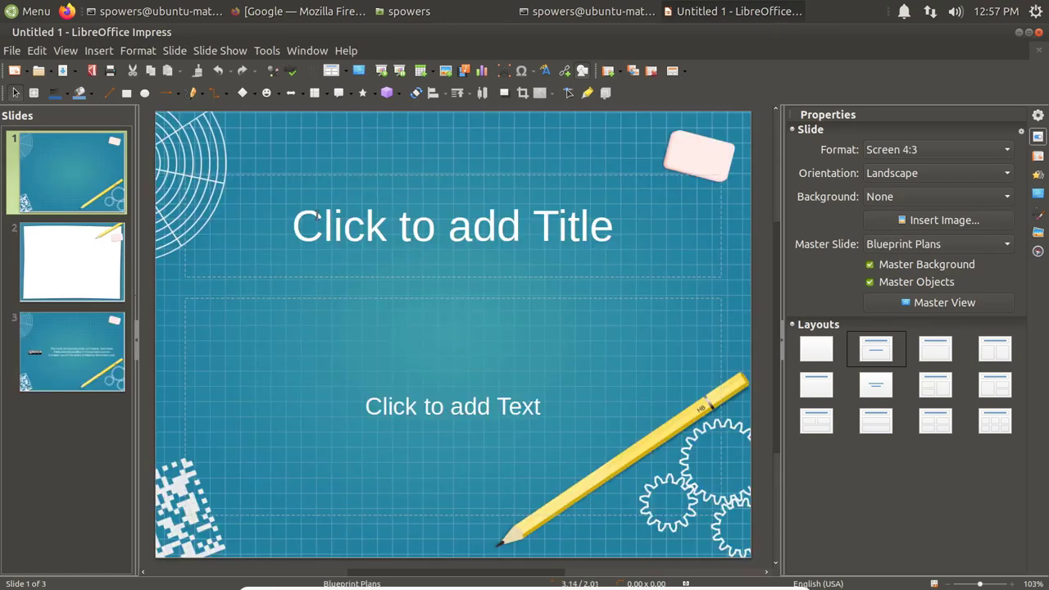
- Title slide 1 'The COMMUNITY College' and open the Gallery via Insert > Media
click(373, 229)
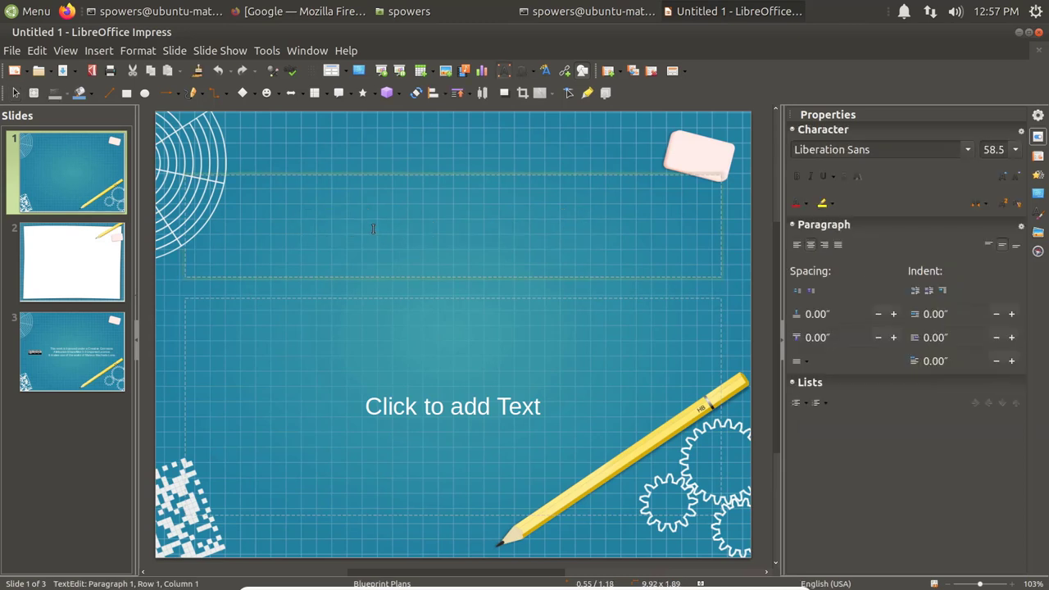
text(The COMMUNITY College)
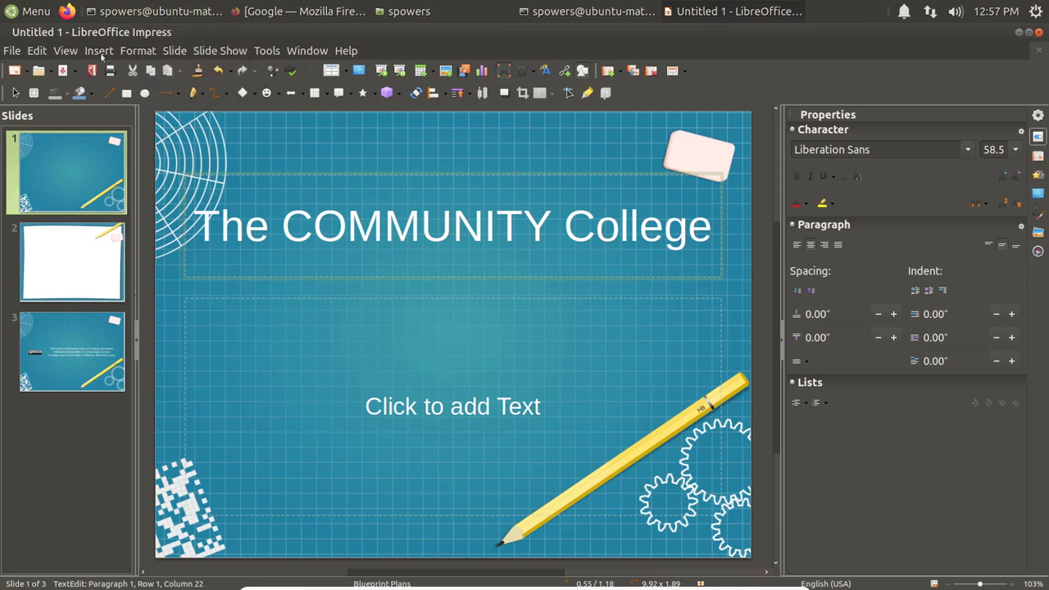
click(102, 53)
mouse_move(137, 134)
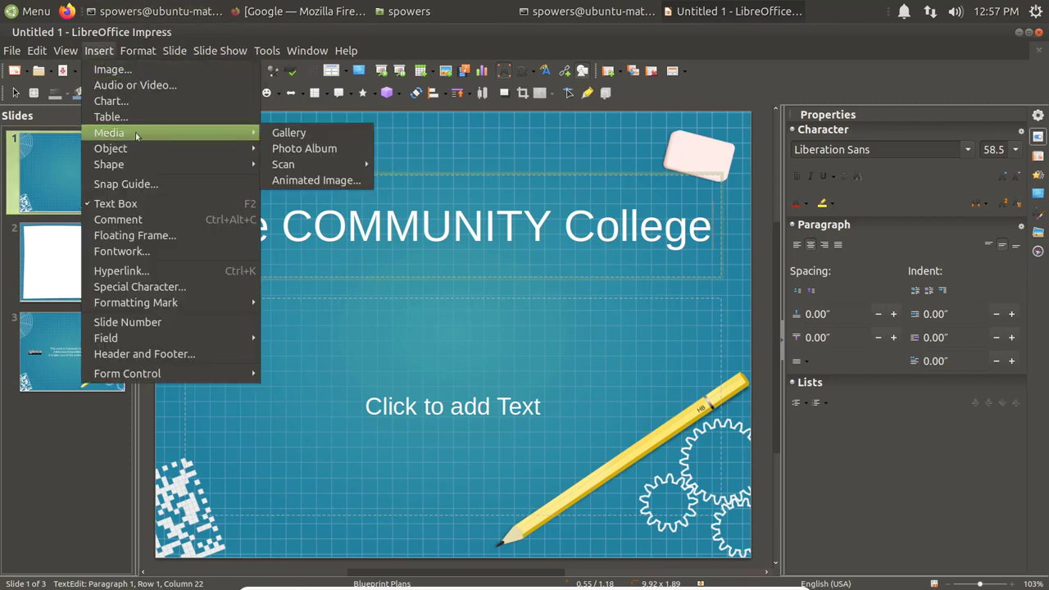
click(295, 134)
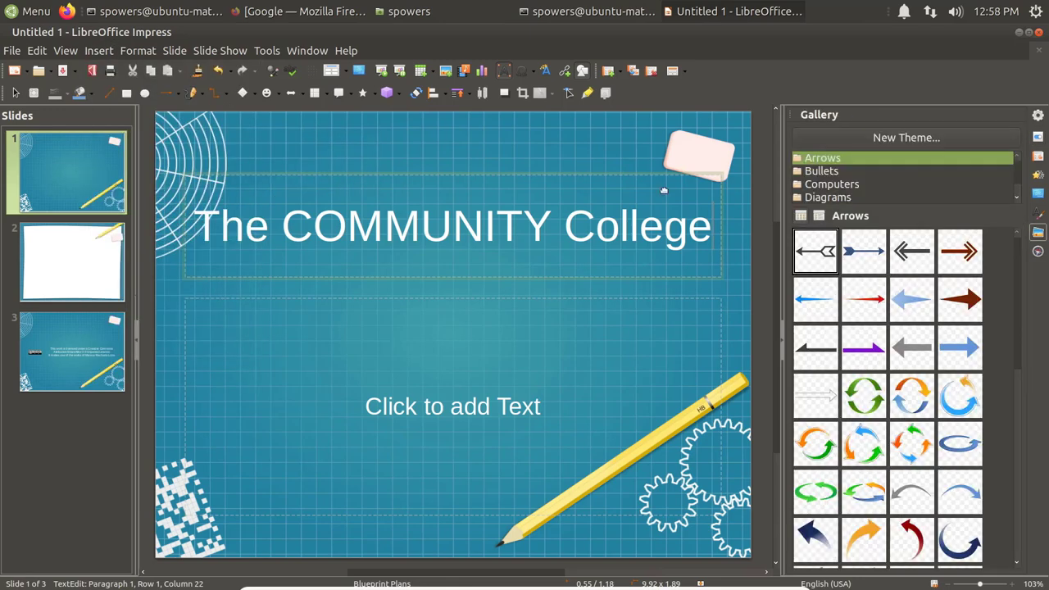
- Place and enlarge the circular arrows clip art below the title, then start the slideshow from slide 1
drag(923, 396, 439, 343)
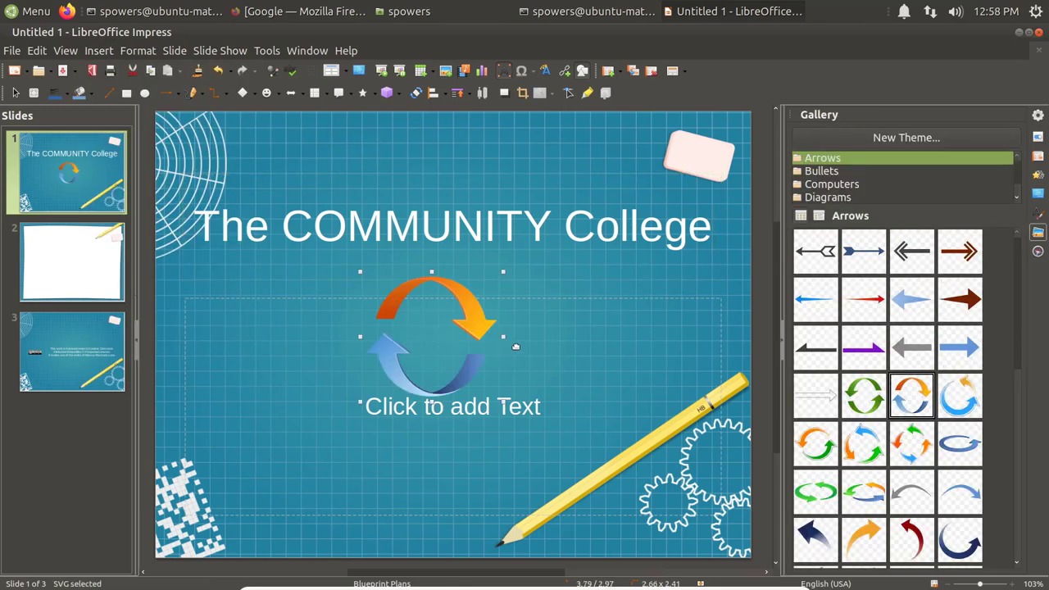
drag(504, 336, 647, 336)
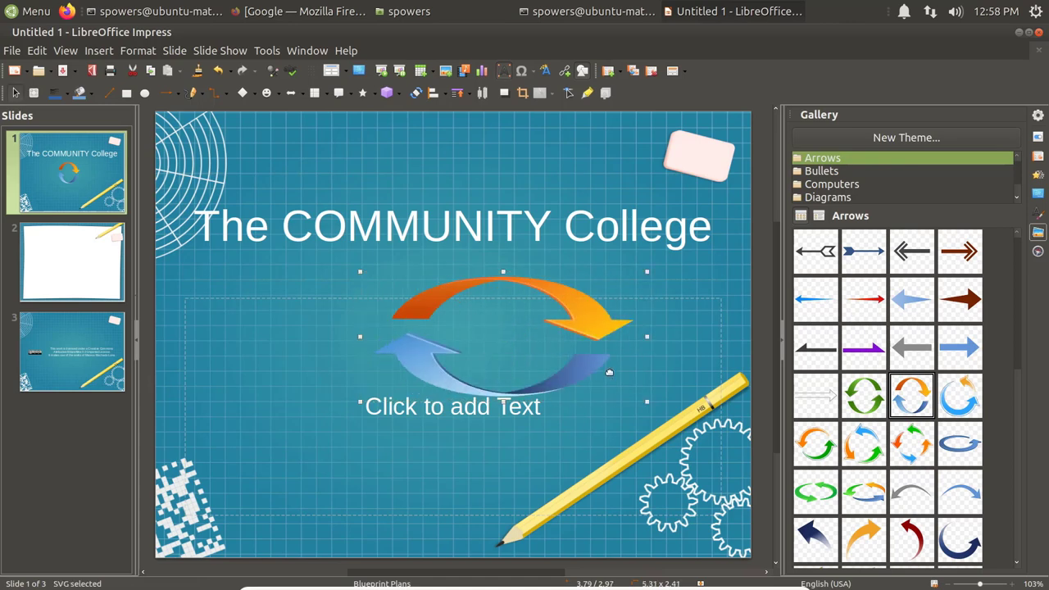
drag(357, 416, 176, 497)
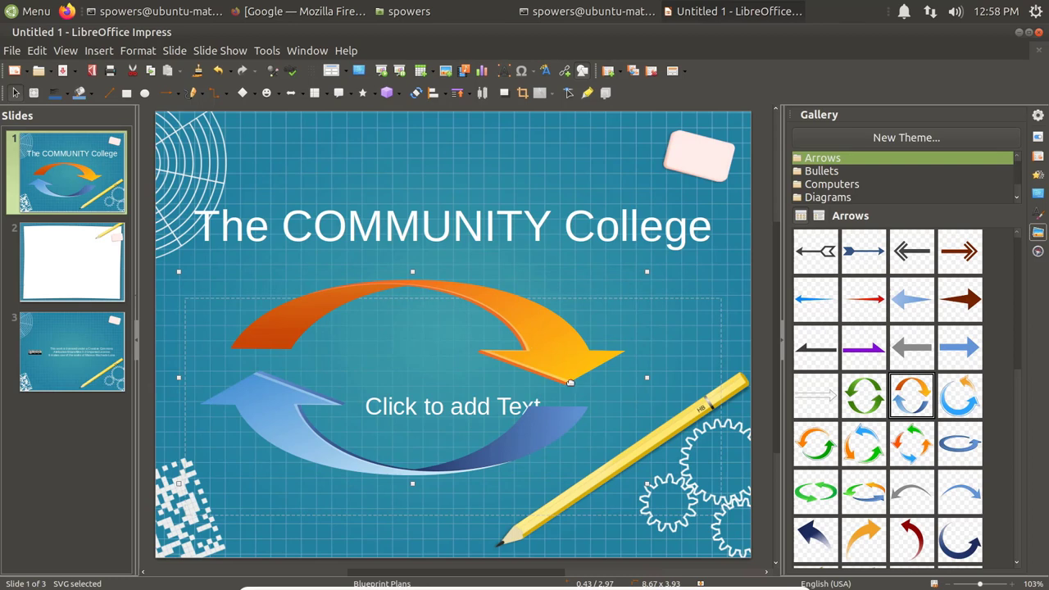
click(459, 477)
click(219, 51)
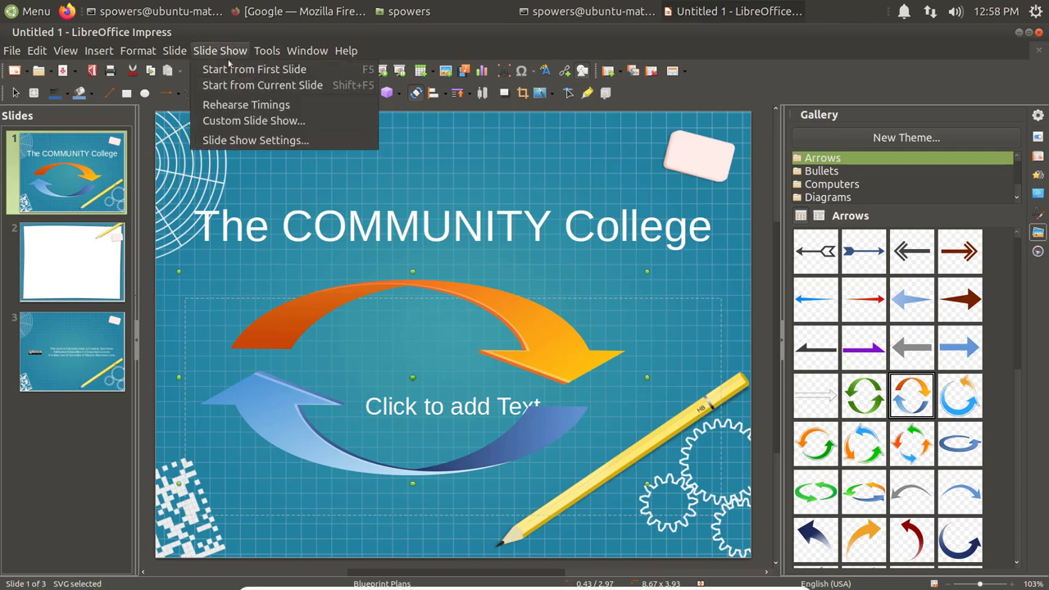
click(239, 72)
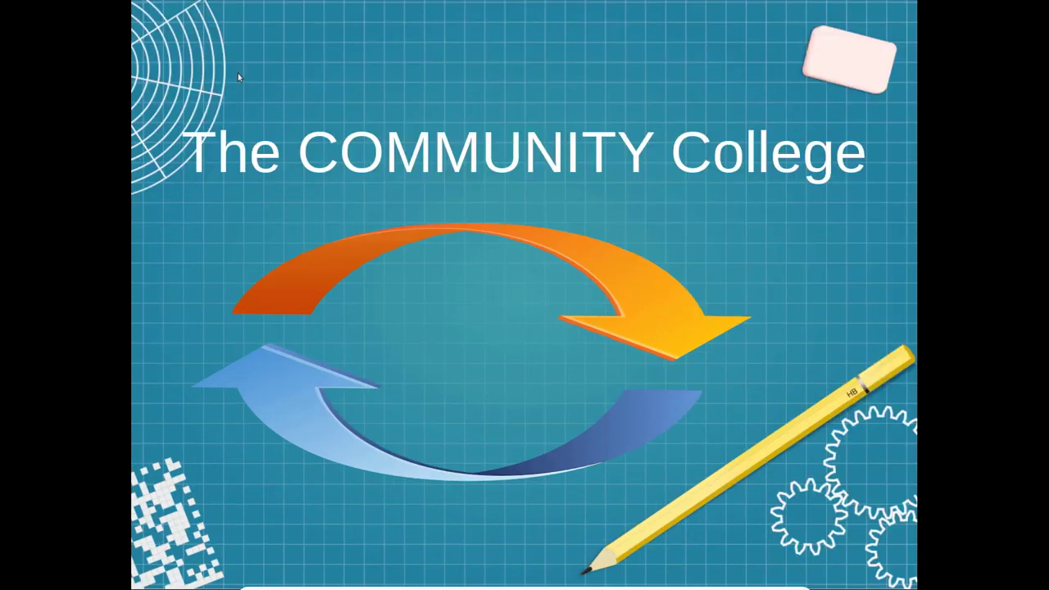